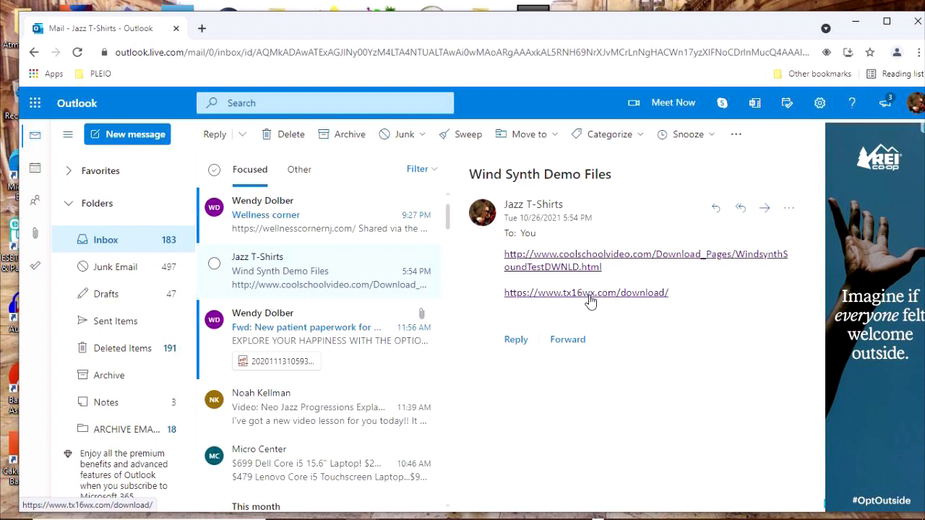
left_click(589, 294)
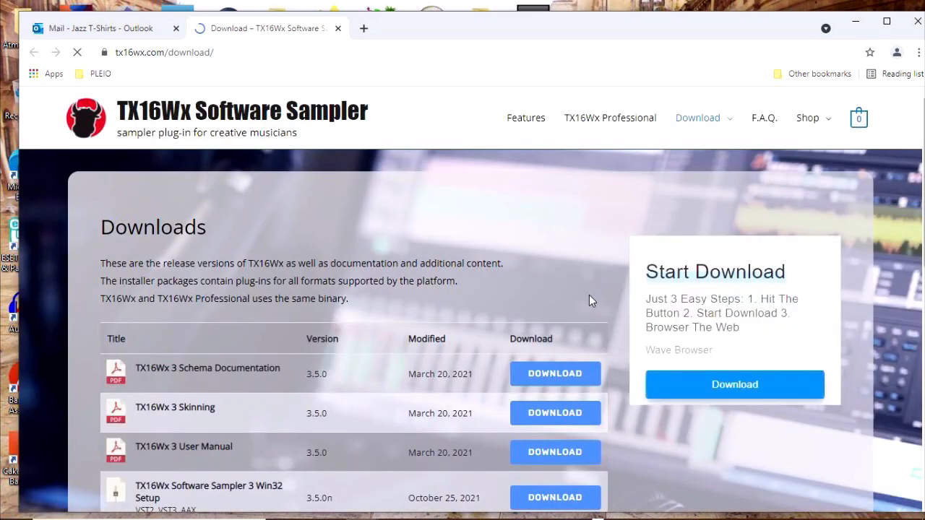
scroll(543, 291, "down", 2)
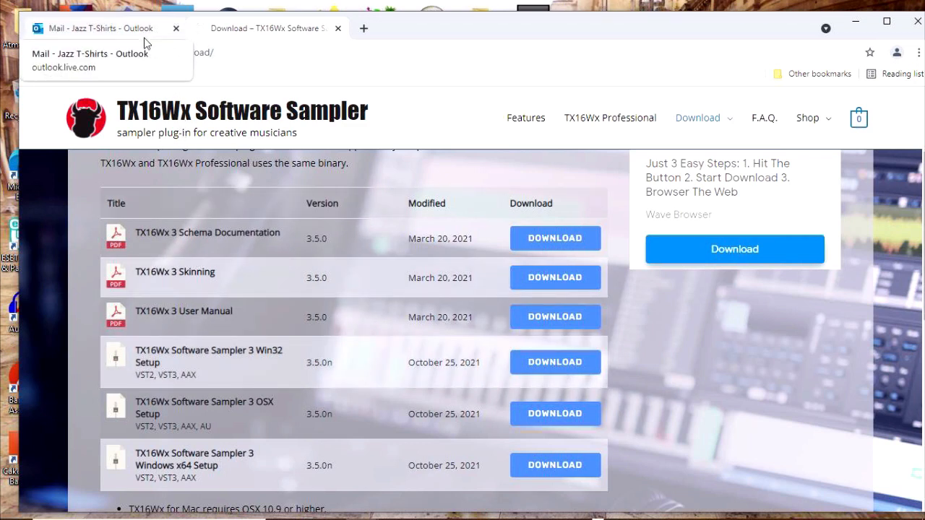
left_click(338, 28)
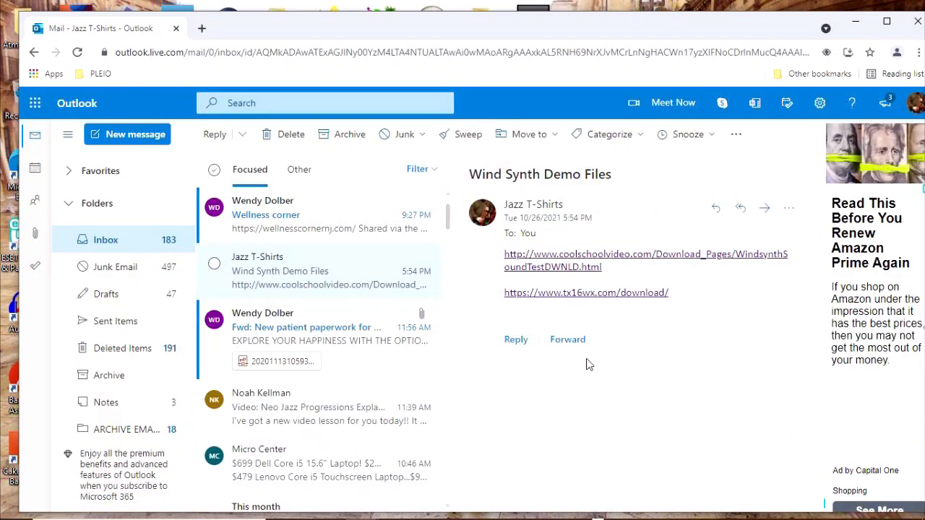
Download Windy Synthy Sounds.zip from the Coolschoolvideo test-files page and open it to its Windy Synthy Sounds folder.
left_click(606, 266)
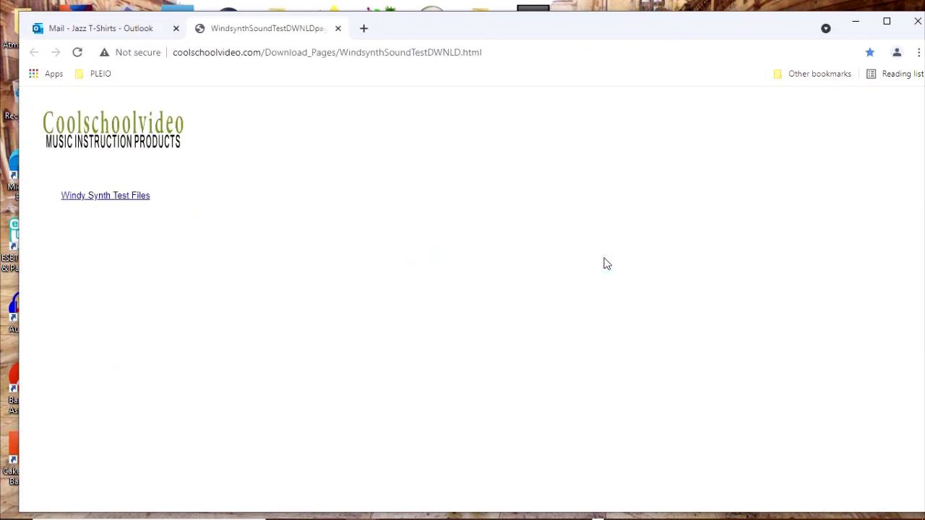
left_click(96, 203)
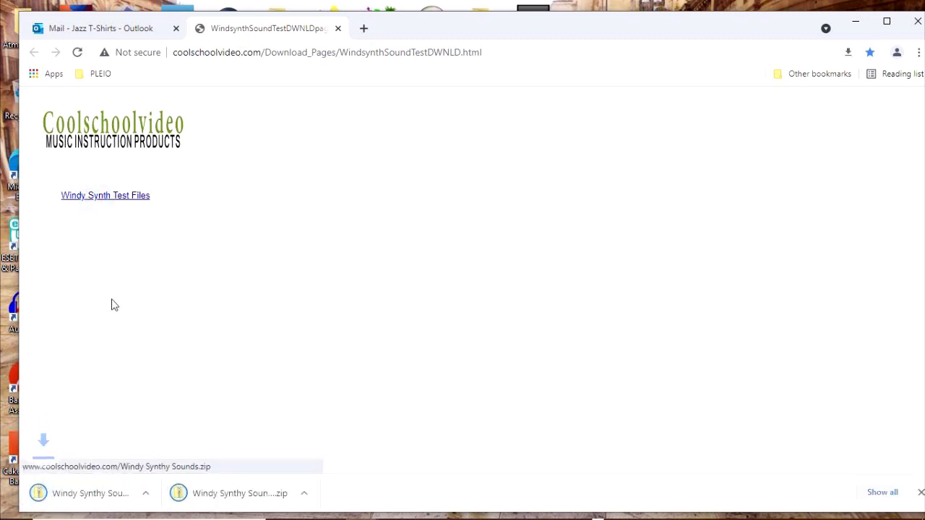
left_click(118, 487)
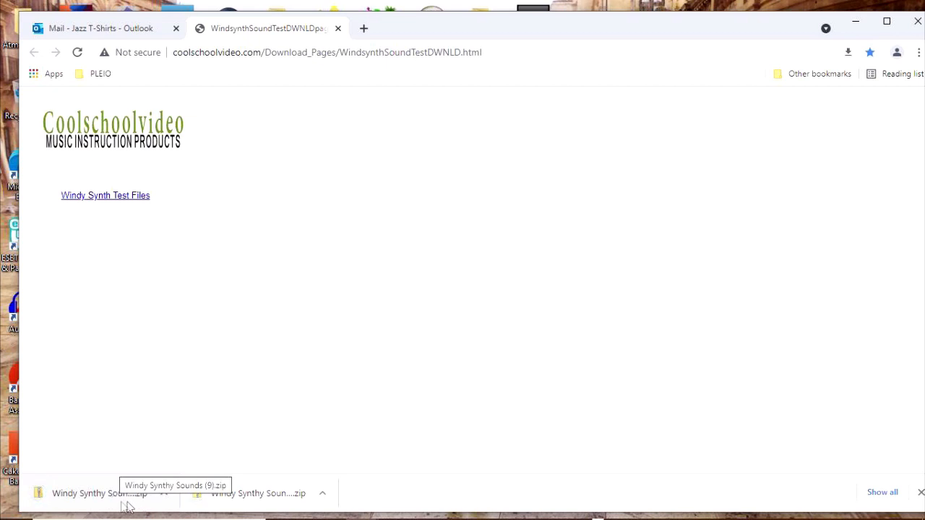
left_click(118, 503)
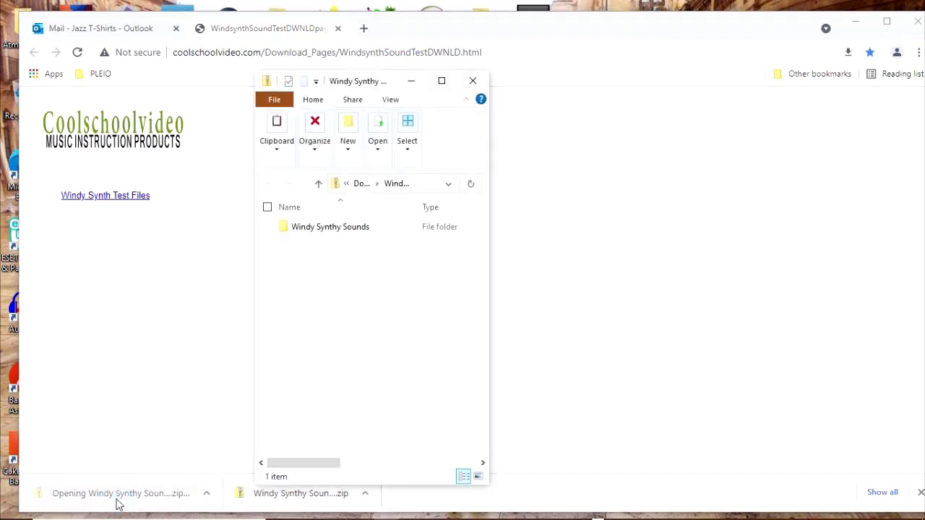
Extract the Windy Synthy Sounds zip into the Music folder, replacing the existing files.
left_click(274, 226)
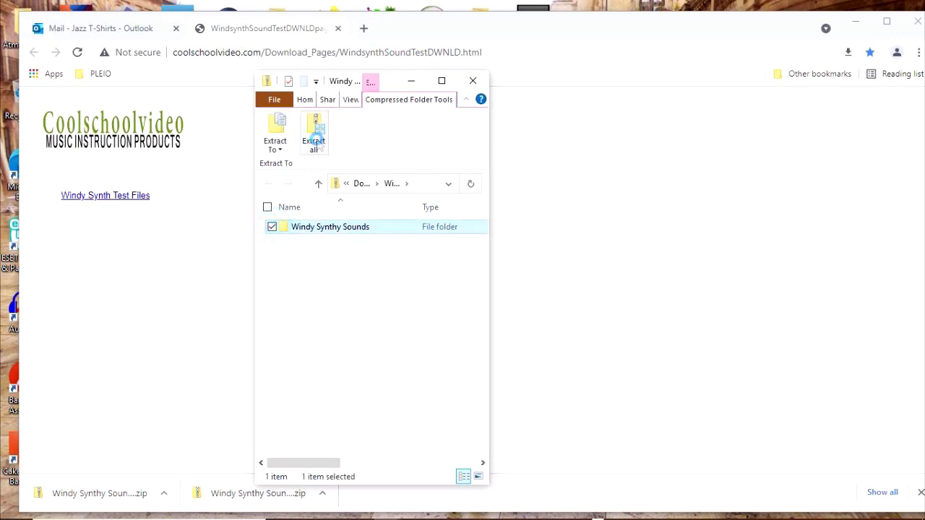
left_click(315, 141)
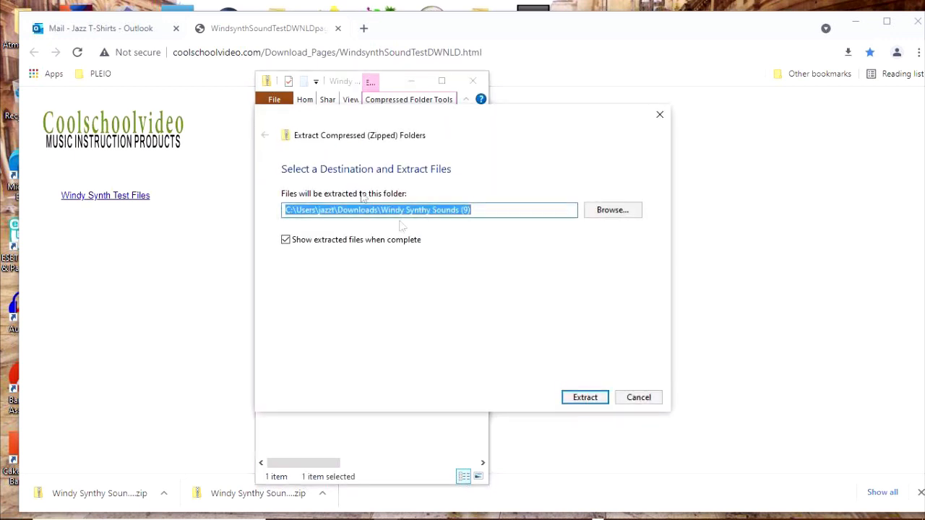
left_click(604, 216)
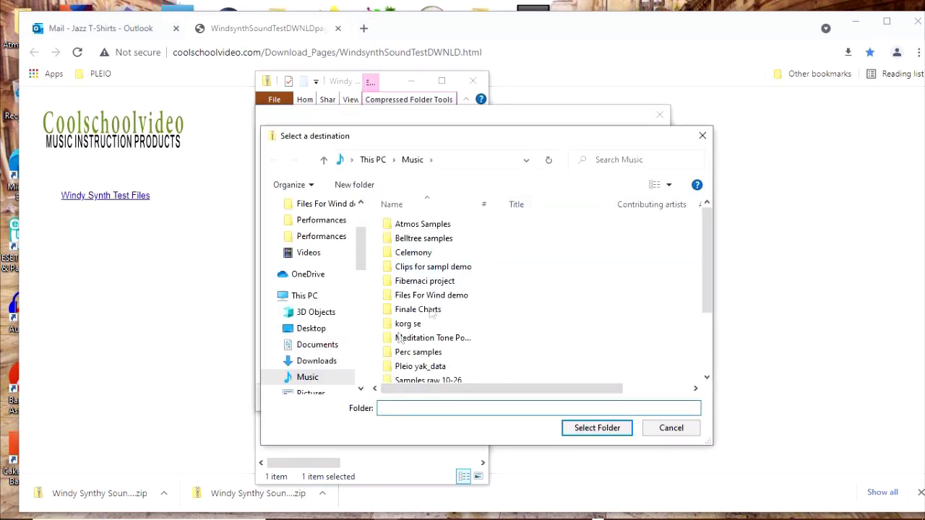
left_click(330, 376)
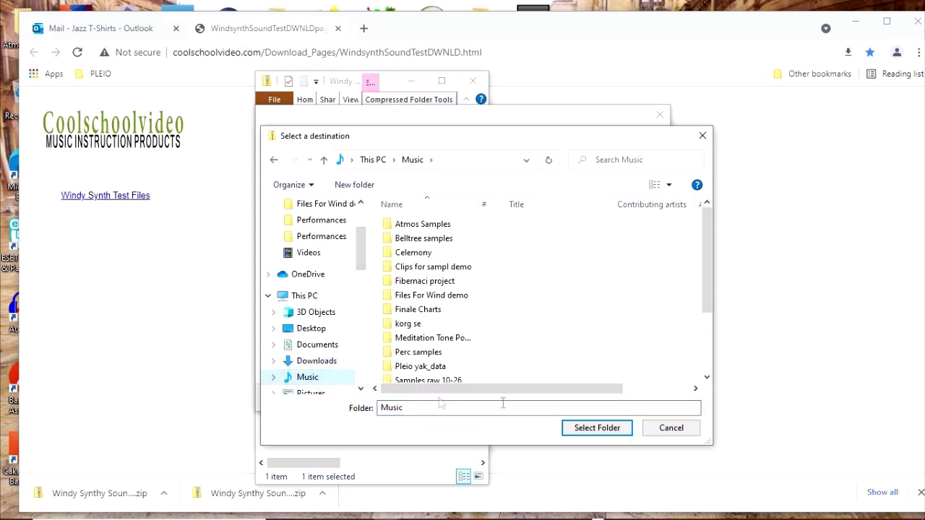
left_click(595, 428)
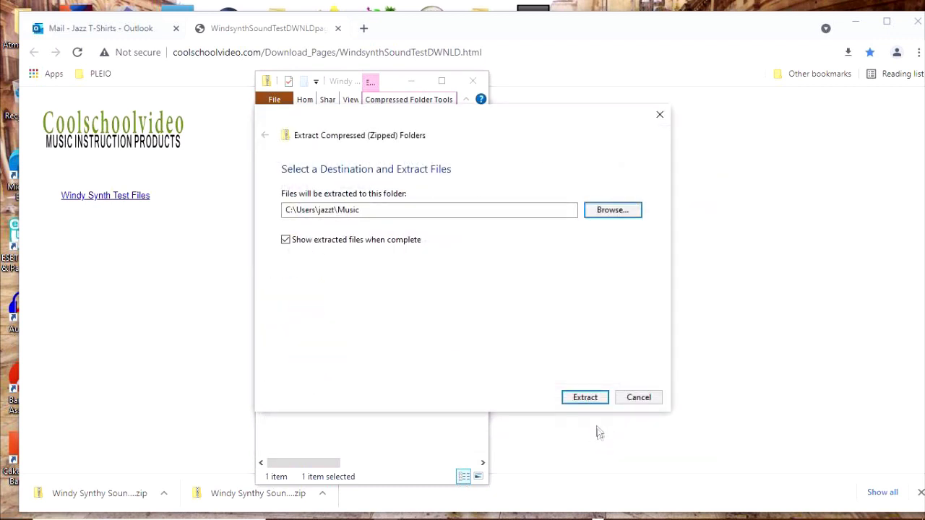
left_click(578, 399)
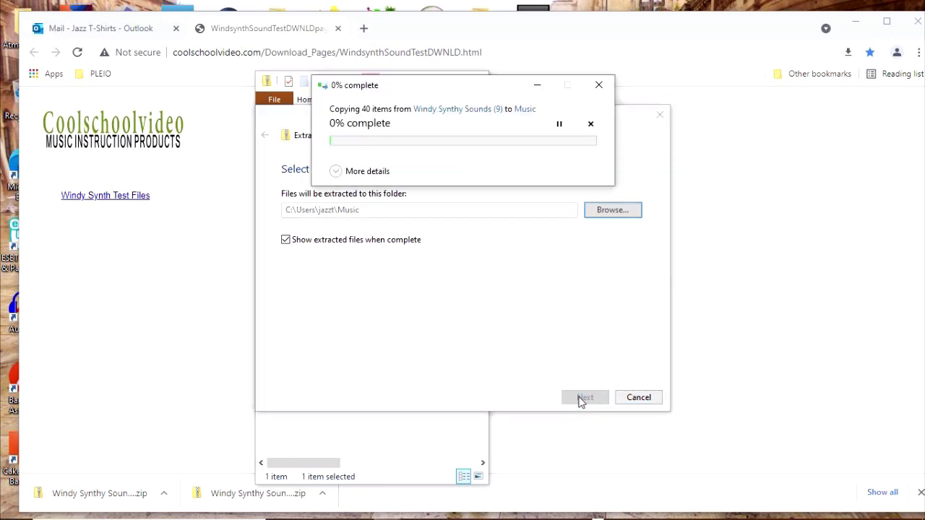
left_click(456, 166)
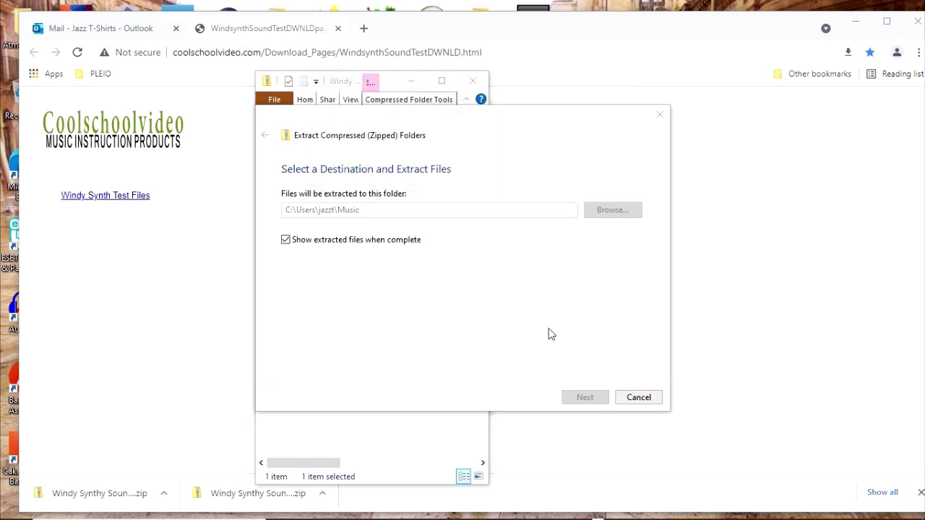
Close the extraction wizard and both Explorer windows, and minimize the browser to show the desktop.
left_click(636, 393)
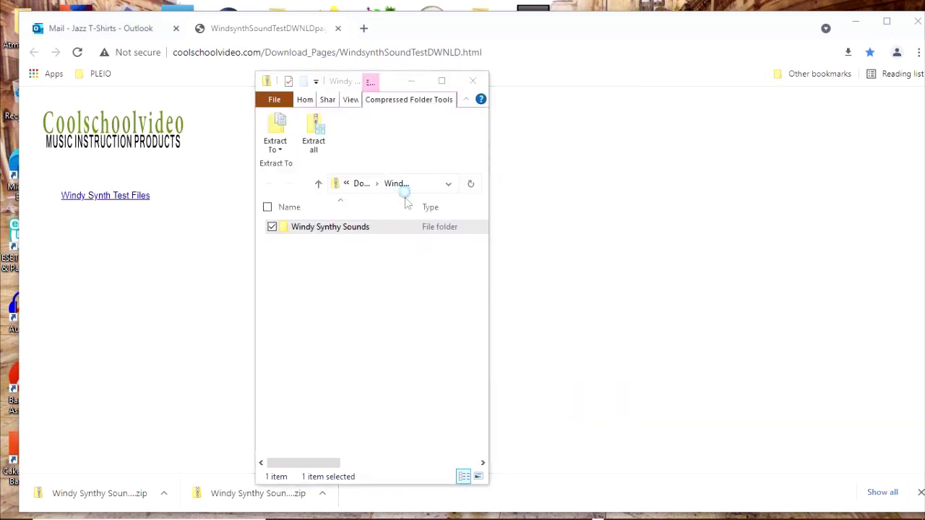
left_click(482, 86)
left_click(471, 79)
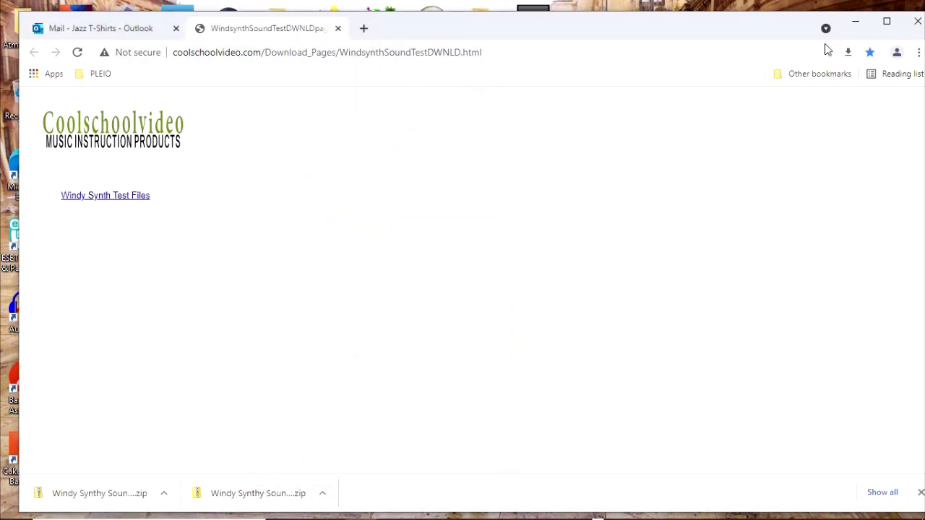
left_click(860, 27)
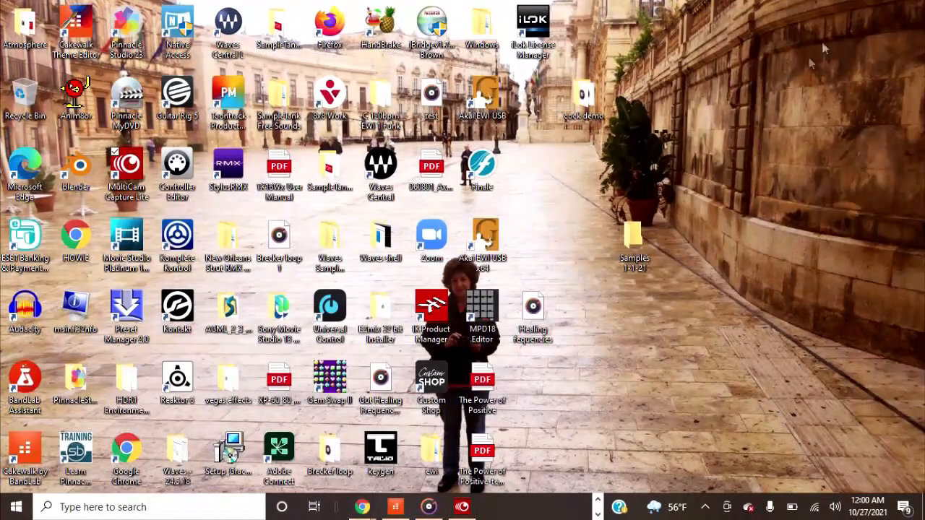
Back in Cakewalk, unmute the TX16Wx 1 track and open its TX16Wx sampler window.
left_click(395, 506)
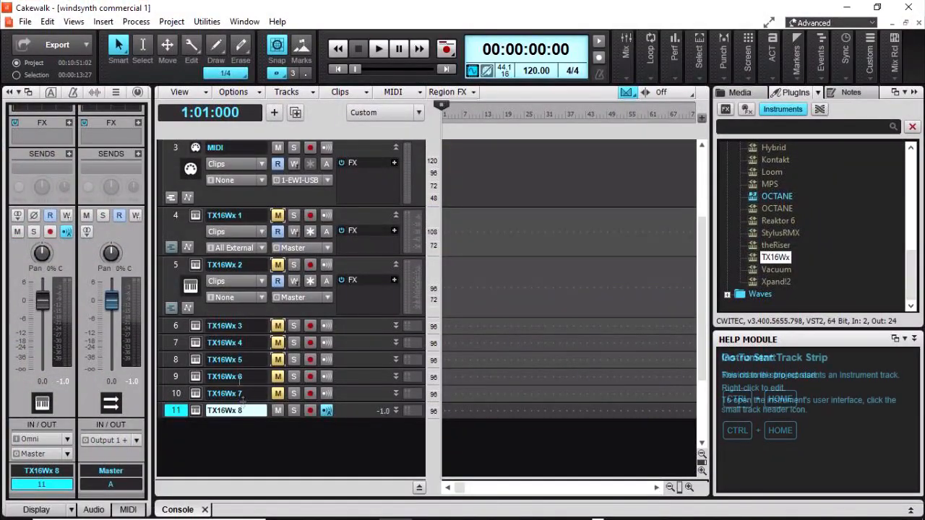
scroll(265, 322, "up", 2)
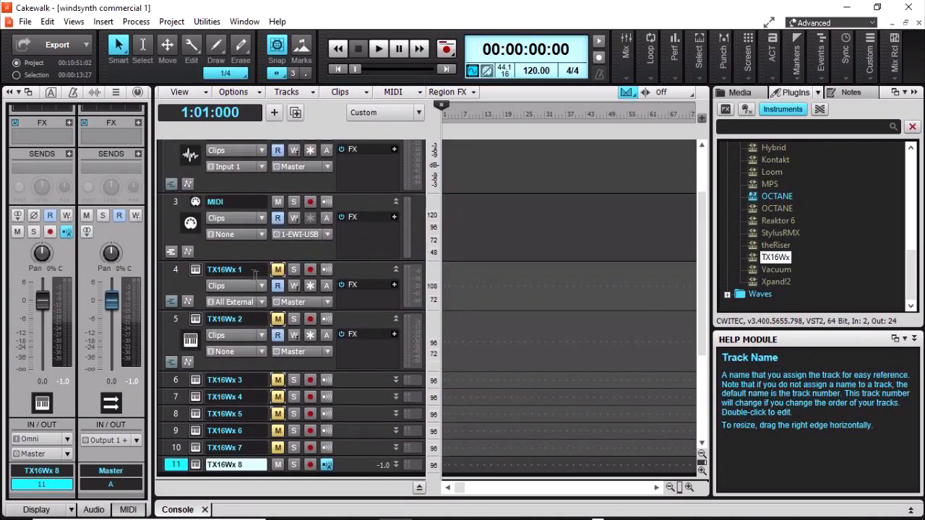
left_click(277, 270)
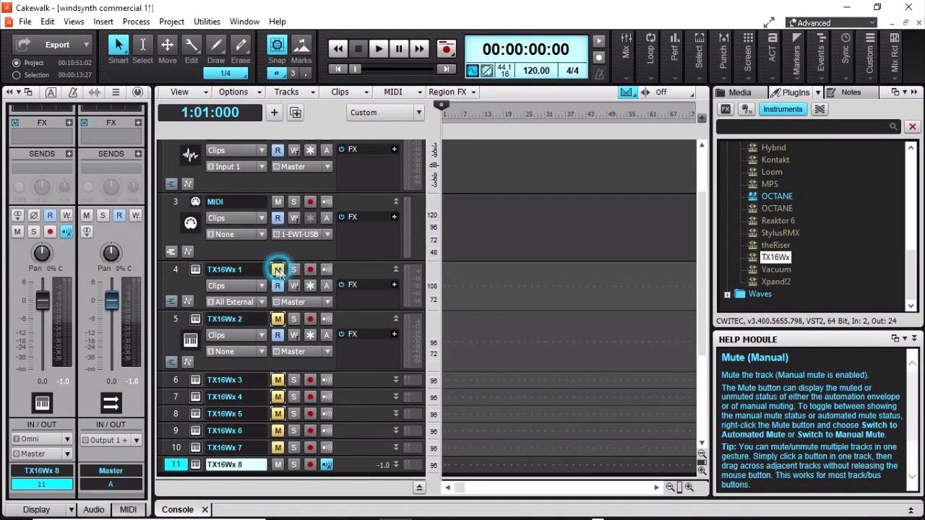
scroll(250, 281, "up", 2)
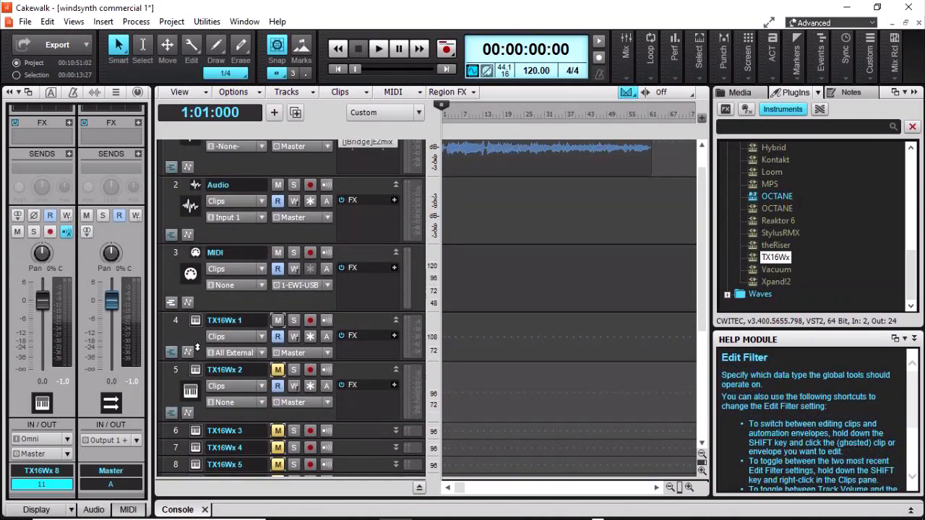
left_click(175, 321)
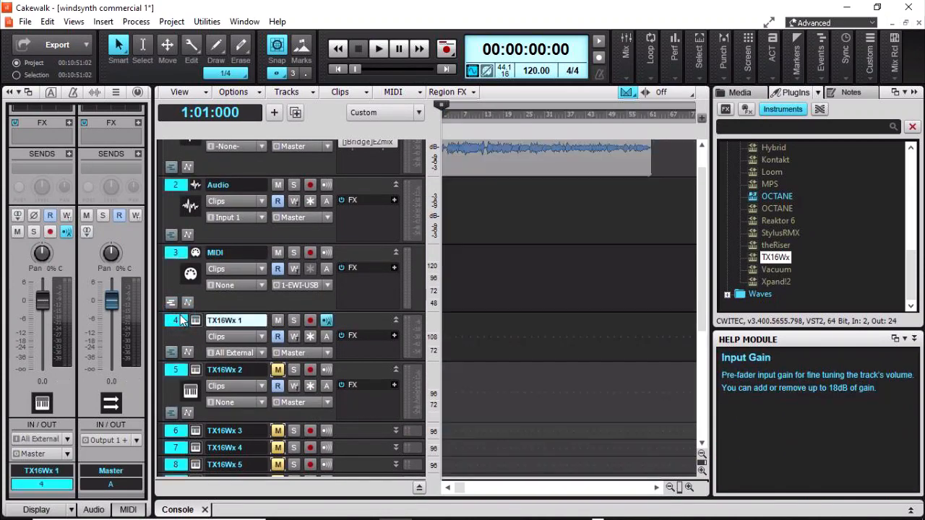
left_click(193, 322)
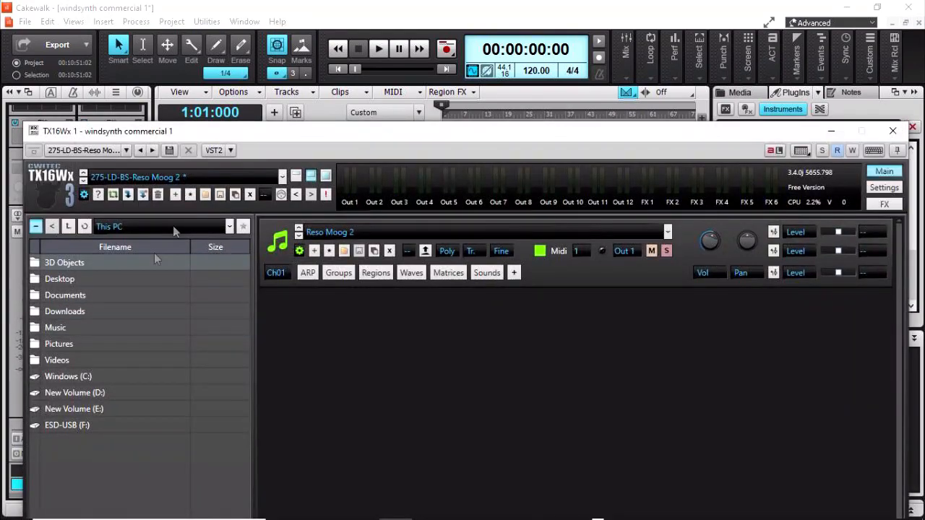
Load 20-LD-Analog Octaves 2 from Music > Windy Synthy Sounds > Performances into TX16Wx.
left_click_drag(222, 133, 214, 50)
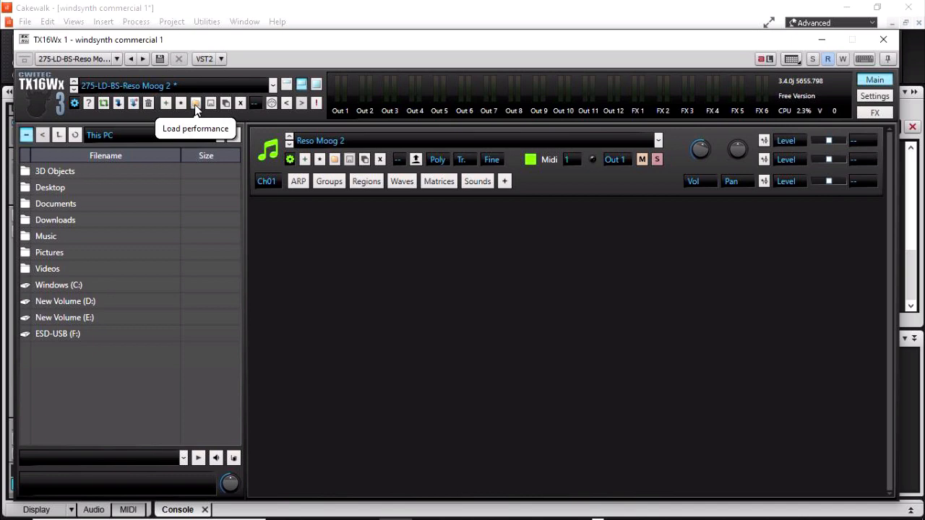
left_click(193, 103)
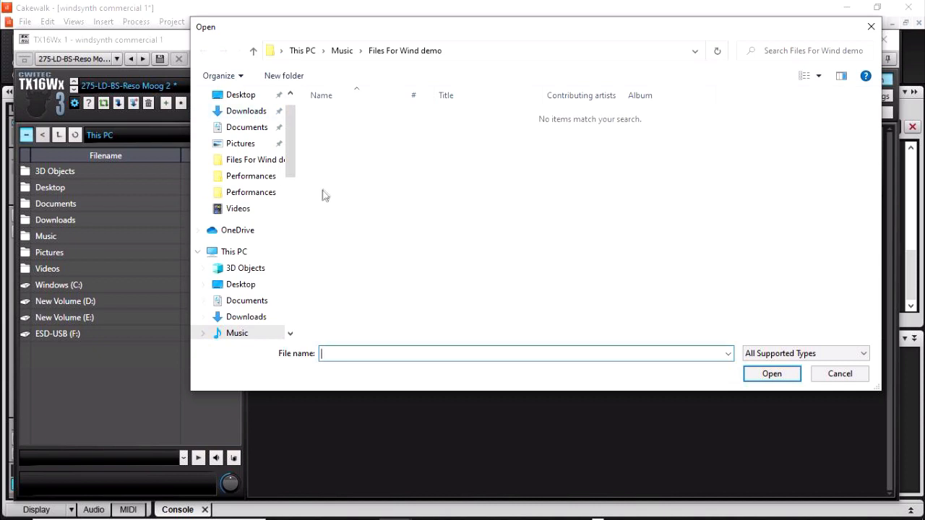
left_click(253, 51)
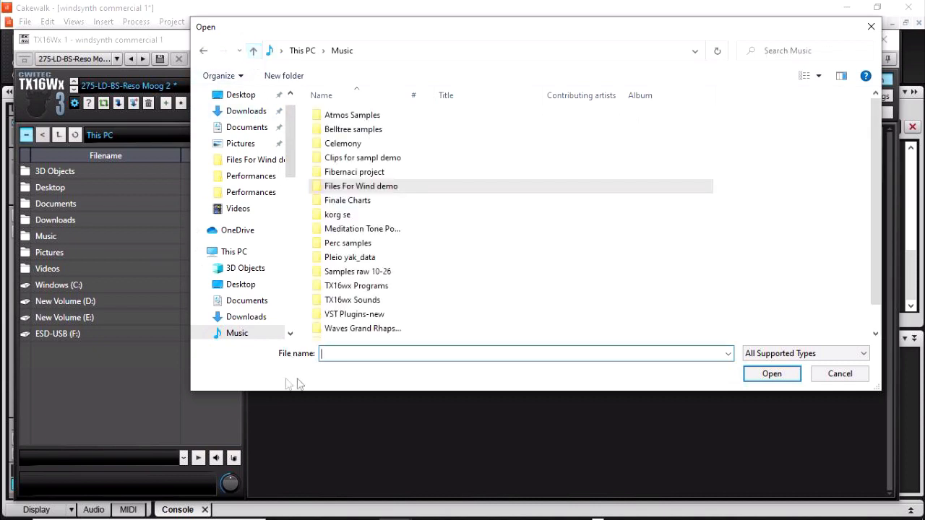
left_click(235, 333)
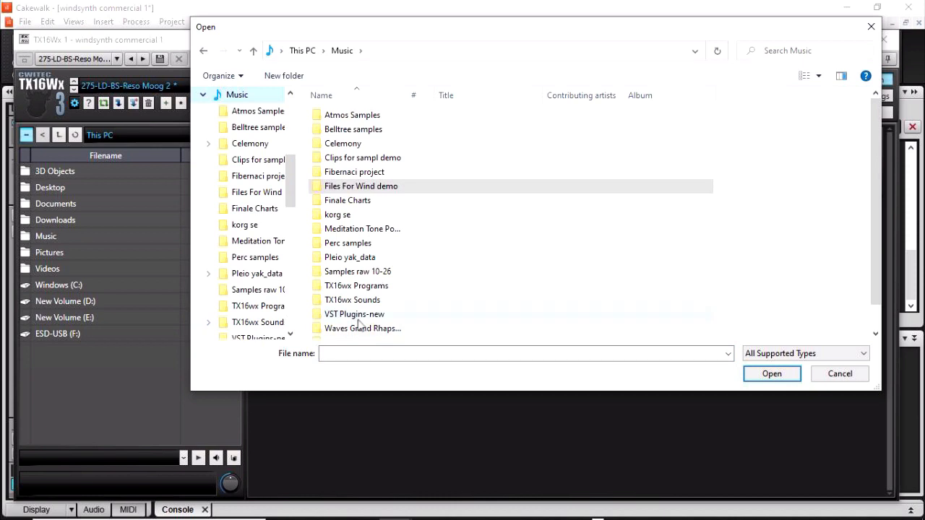
scroll(380, 293, "down", 1)
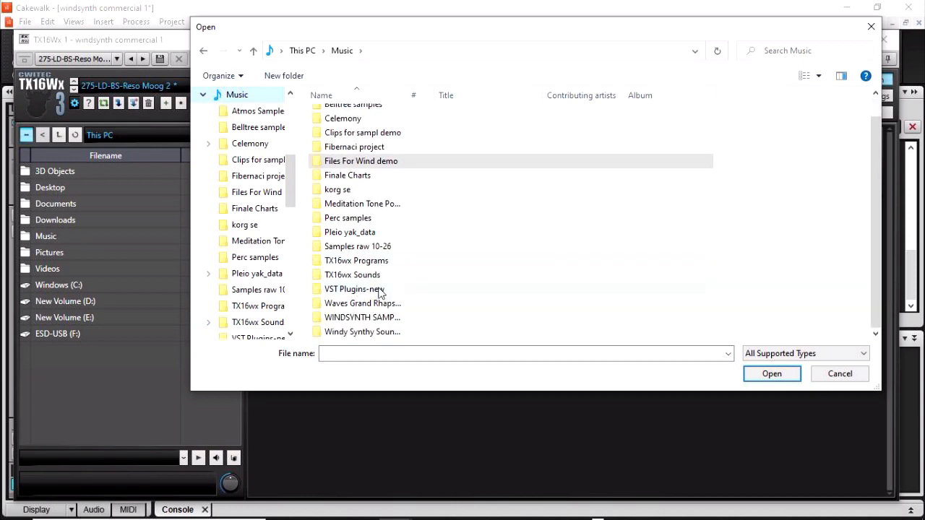
double_click(383, 332)
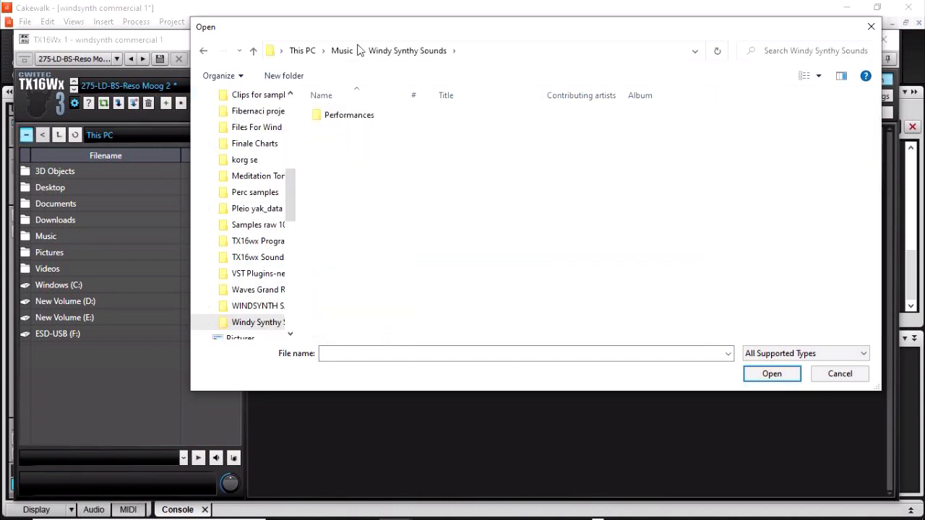
double_click(363, 119)
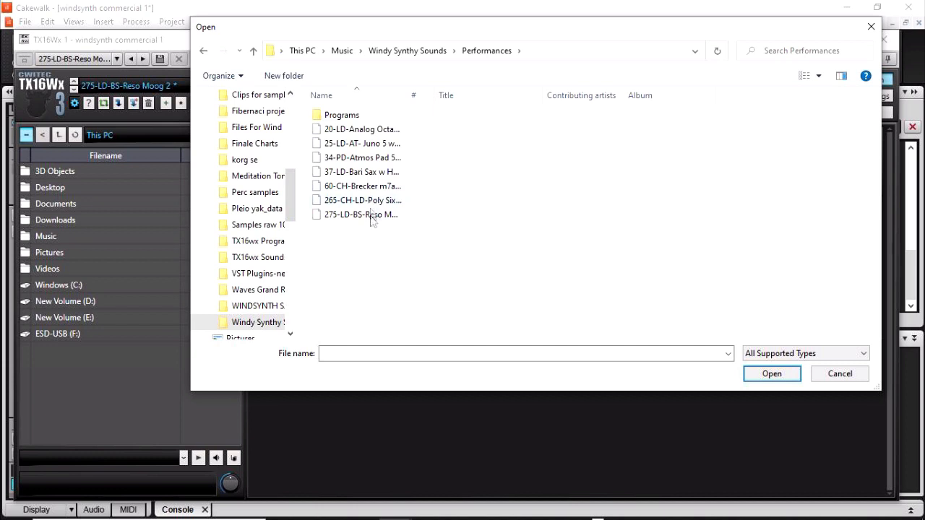
double_click(352, 129)
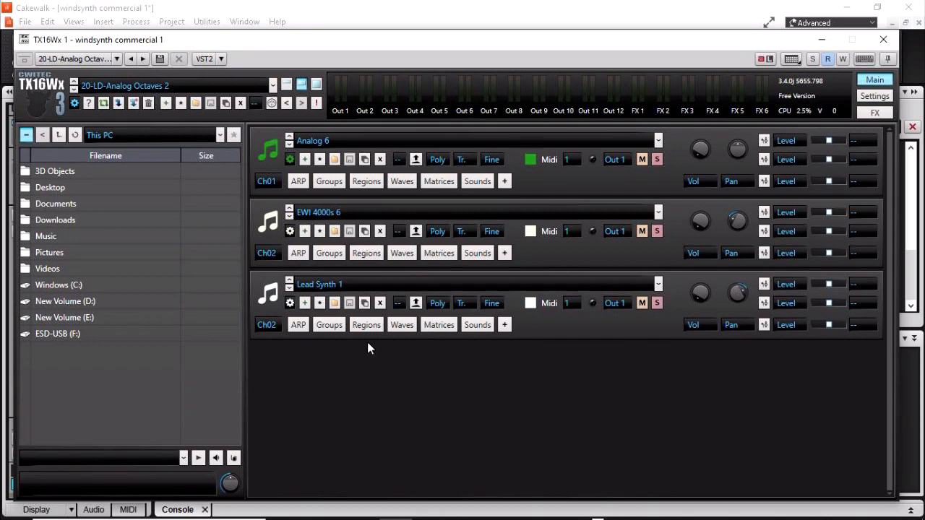
left_click(201, 102)
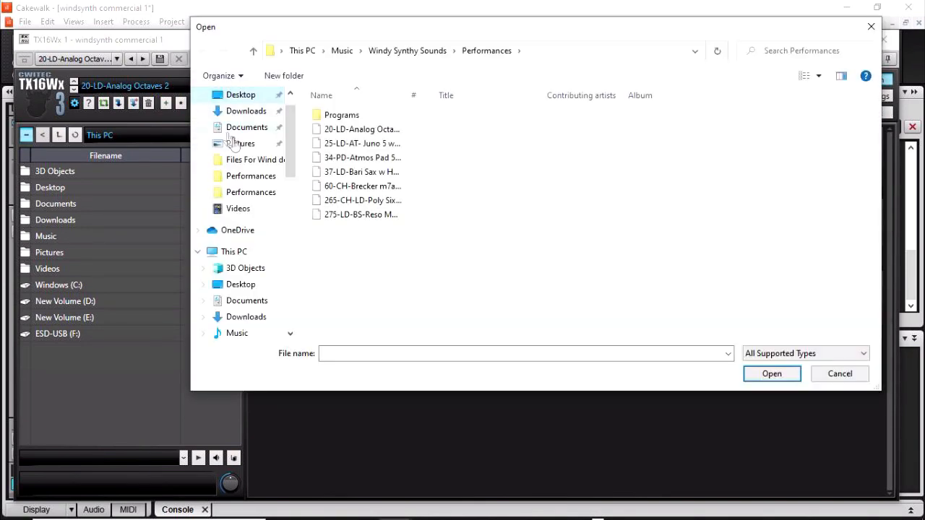
Load the 25-LD-AT- Juno 5 w Bass performance, then swap to 34-PD-Atmos Pad 5.
double_click(331, 142)
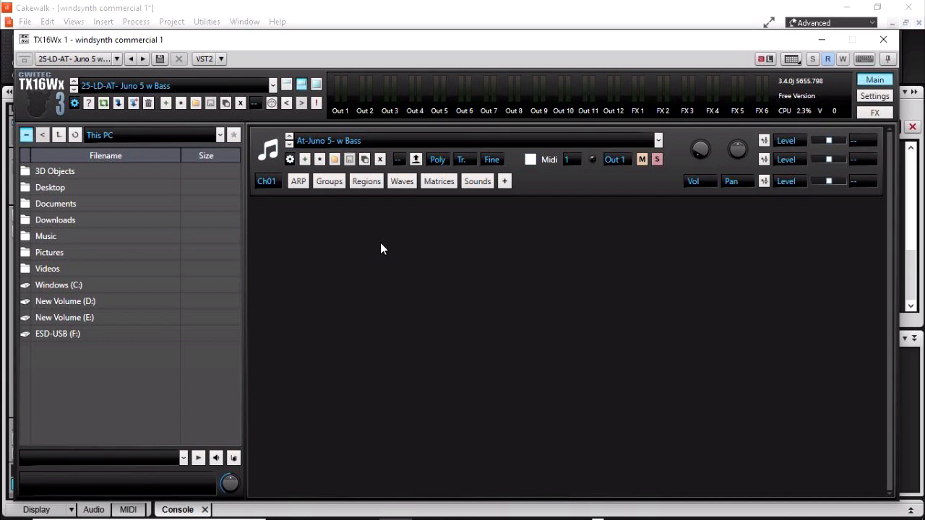
left_click(195, 104)
double_click(353, 156)
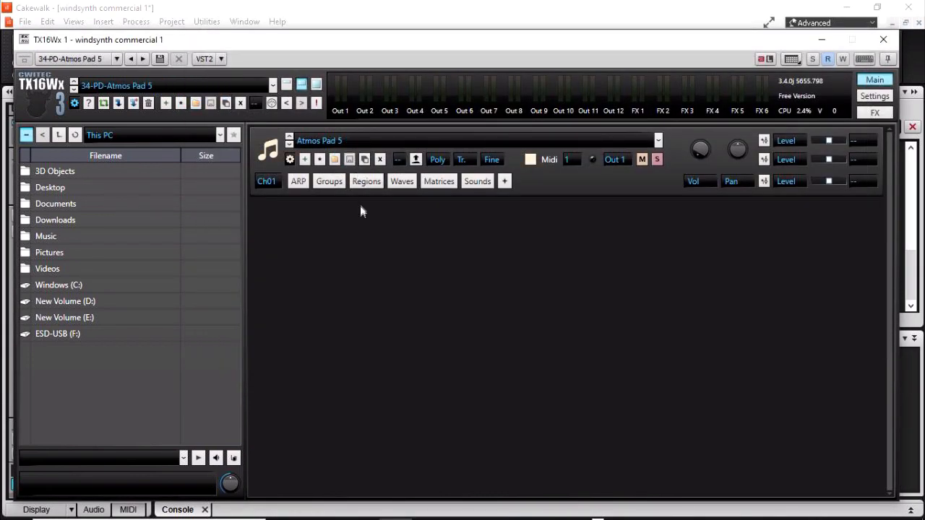
Load 37-LD-Bari Sax w Harmon Trpt, then replace it with the 60-CH-Brecker m7a performance.
left_click(194, 103)
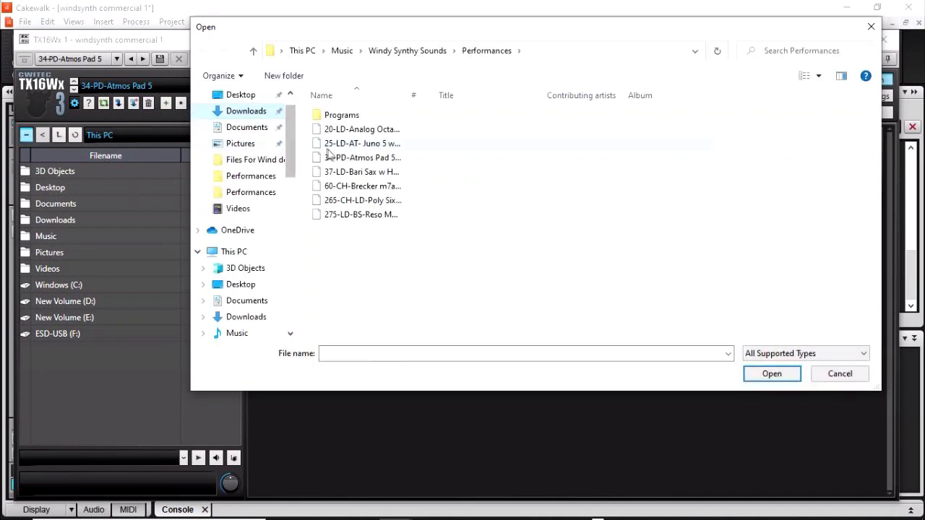
double_click(344, 172)
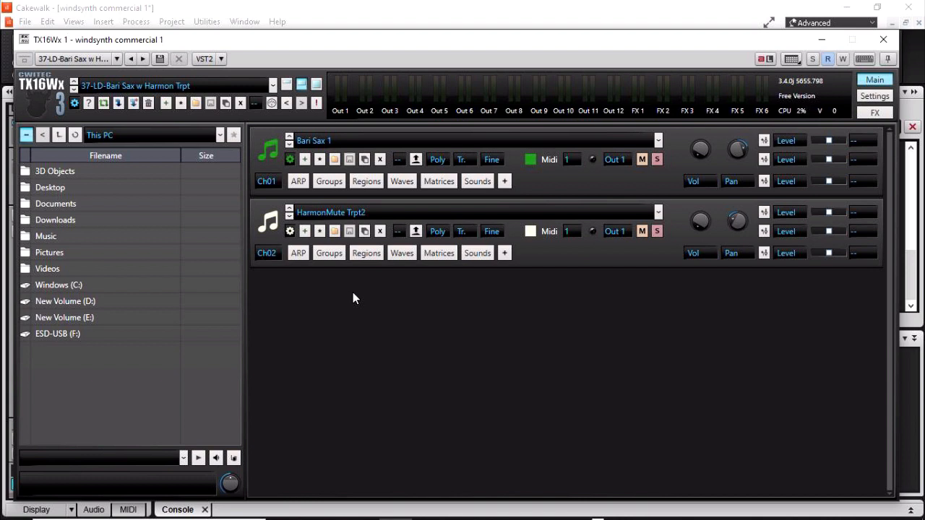
left_click(197, 102)
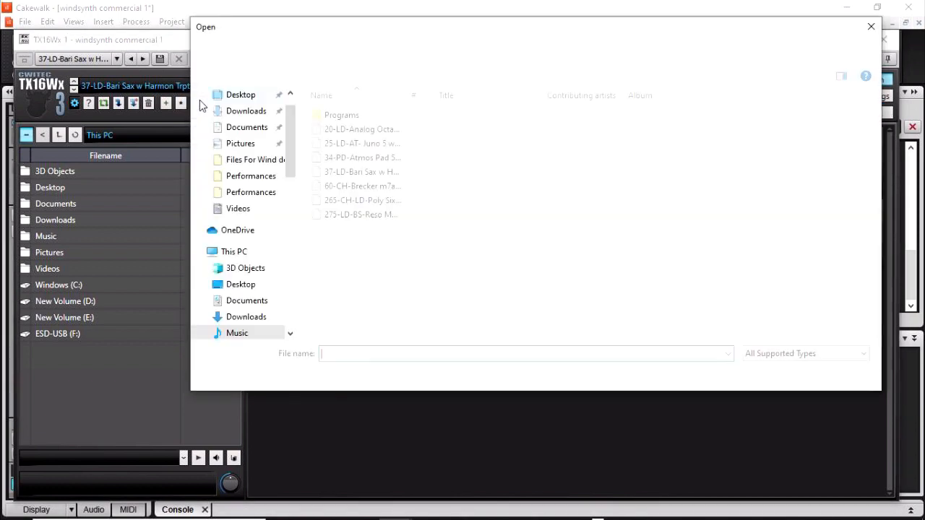
left_click(340, 185)
double_click(340, 185)
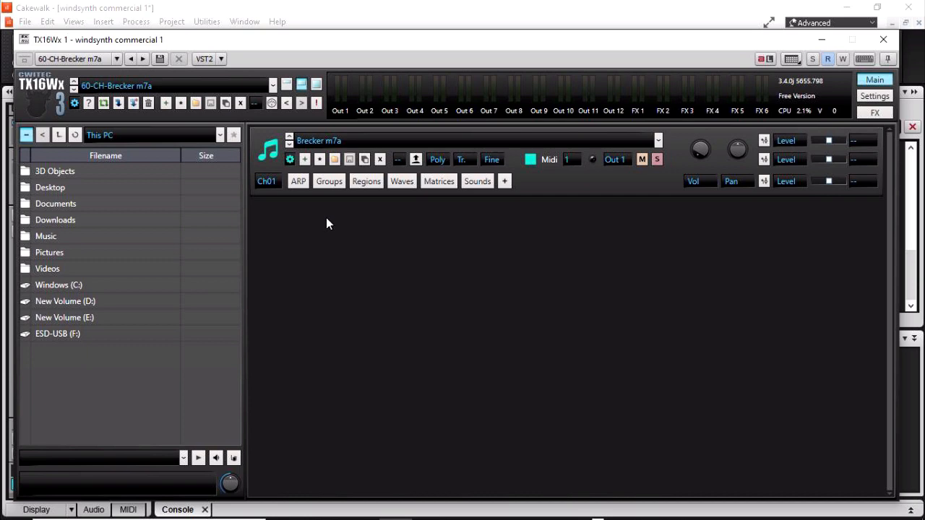
Load 265-CH-LD-Poly Six-Fat Again, then the final 275-LD-BS-Reso Moog 2 performance.
left_click(194, 104)
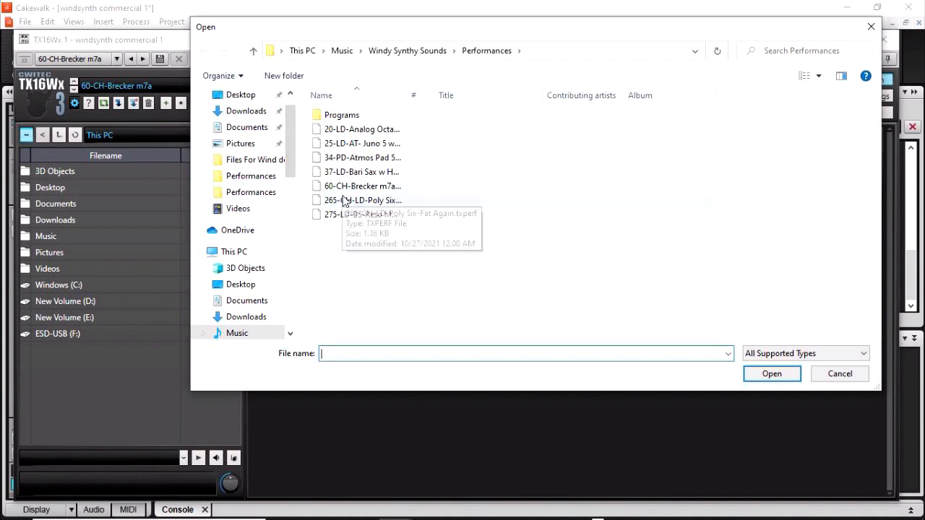
left_click(348, 202)
left_click(349, 186)
double_click(350, 201)
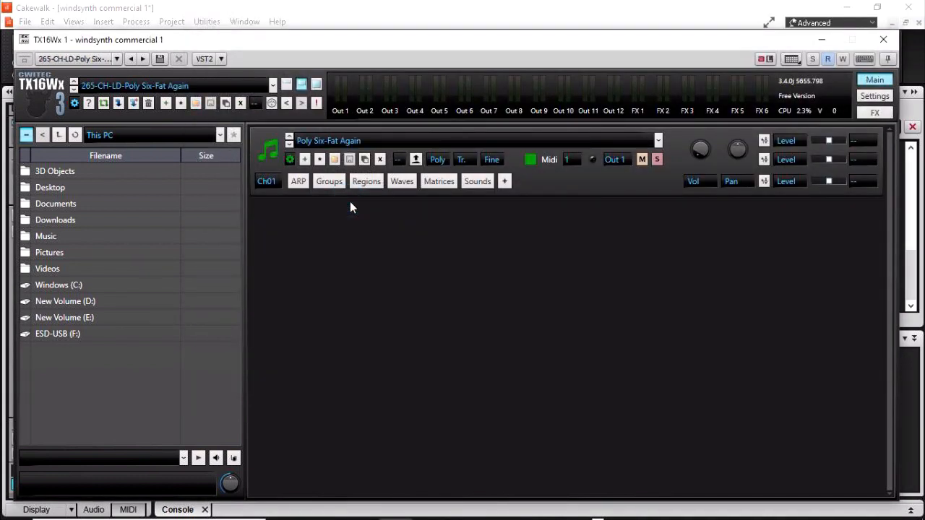
left_click(195, 102)
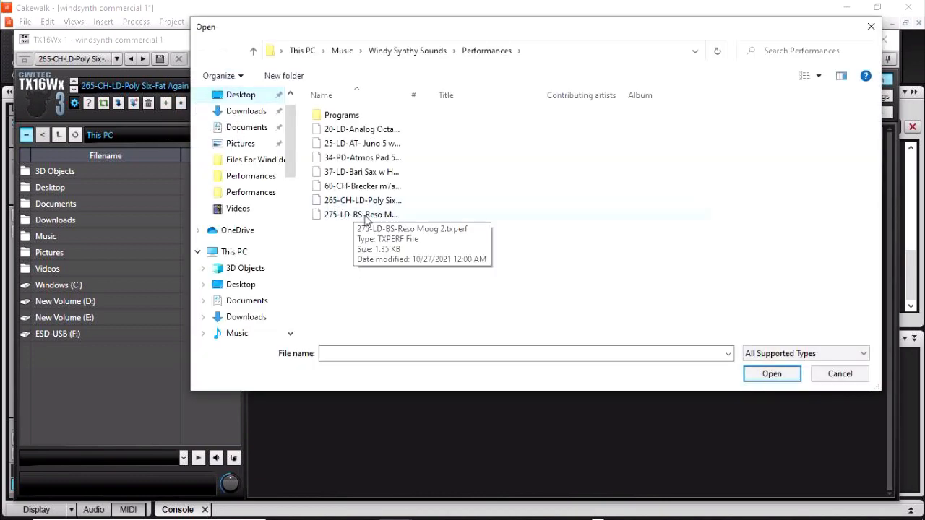
double_click(366, 215)
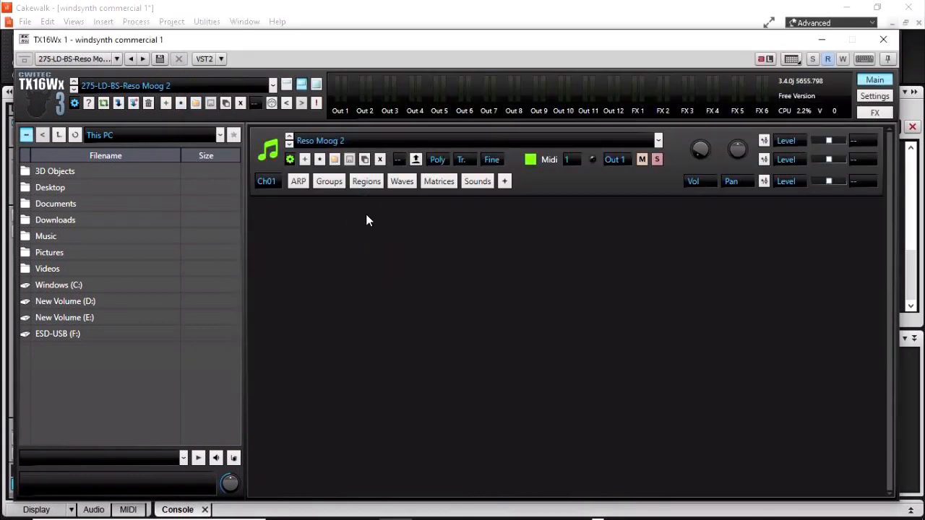